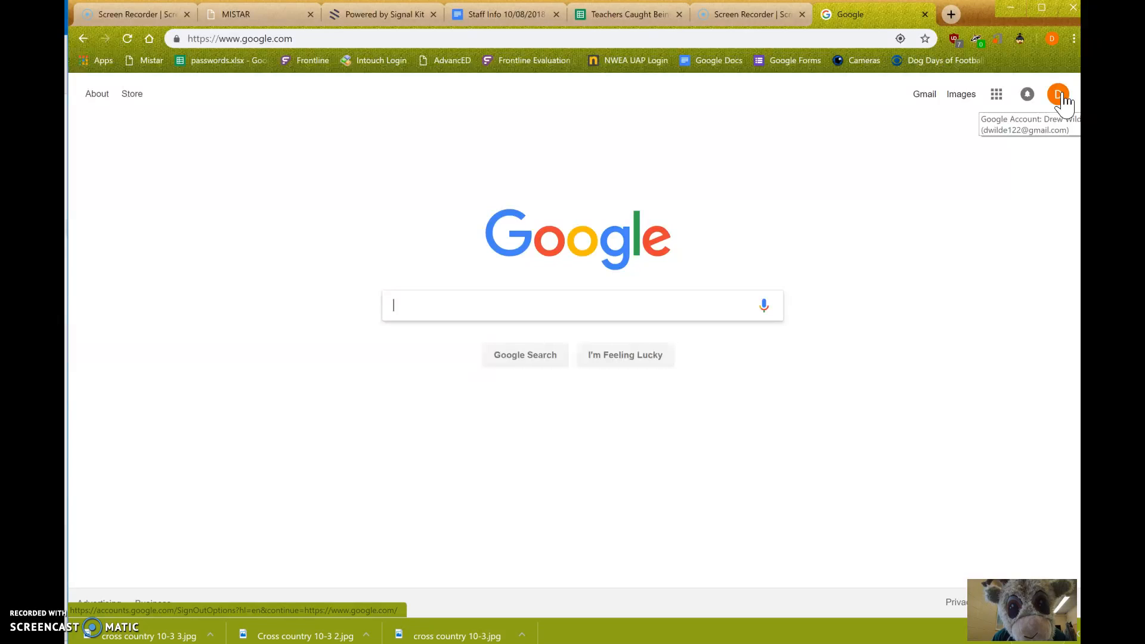
Switch to the school Google account and open the Google Calendar site from a search for "google calendar"
left_click(1058, 95)
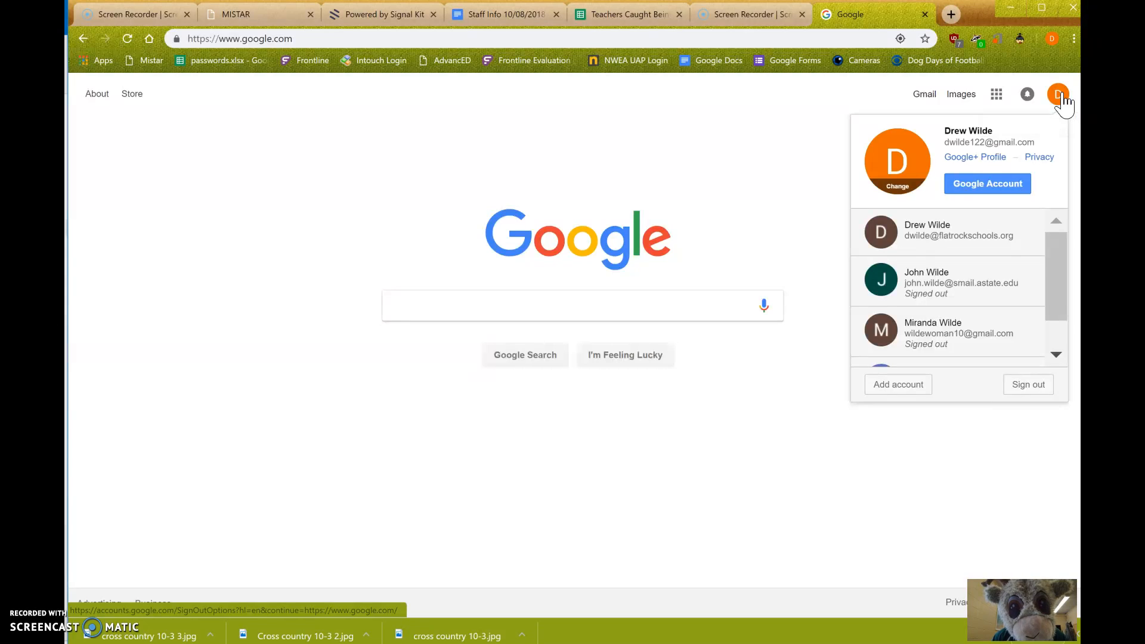
left_click(923, 235)
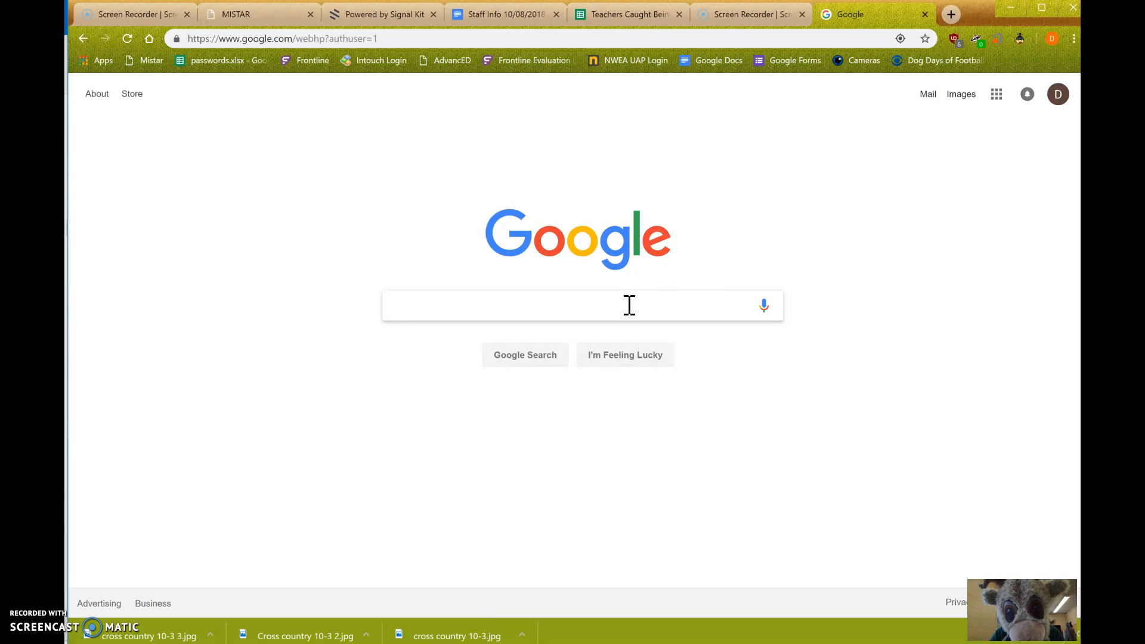
type("google calendar")
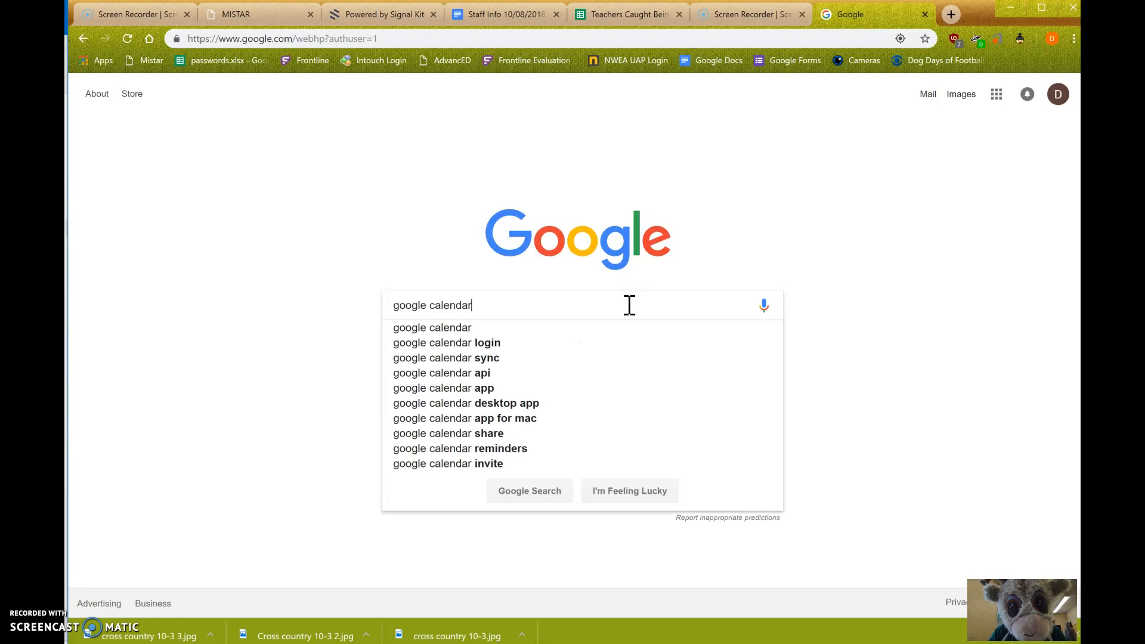
key("Return")
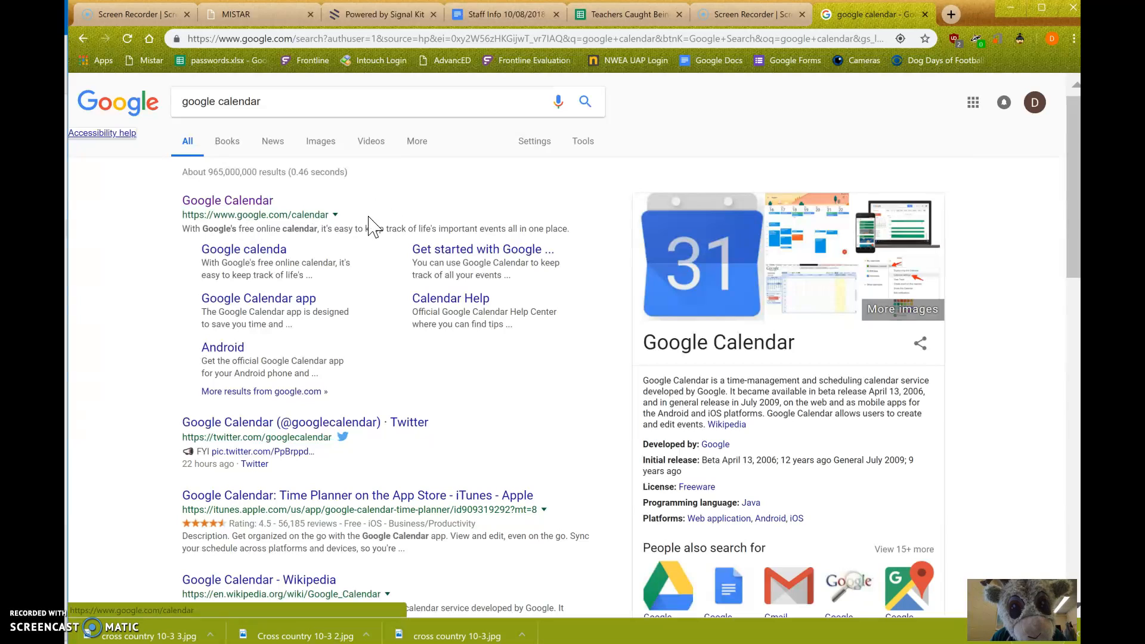
left_click(247, 207)
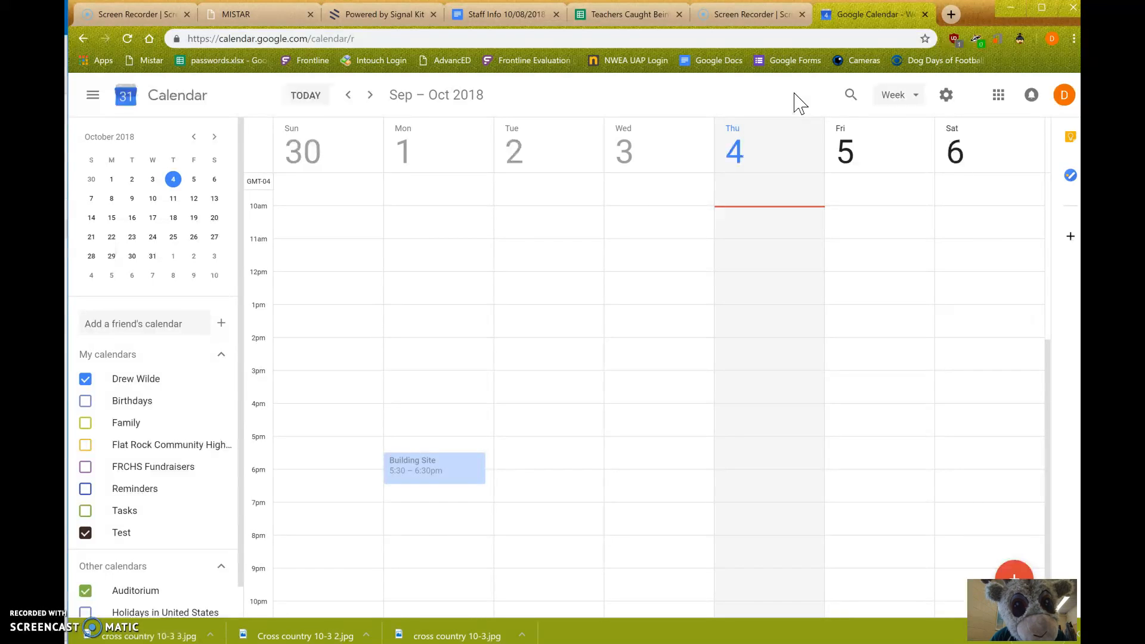
Switch the calendar to the school account and look through its My calendars list
left_click(1064, 96)
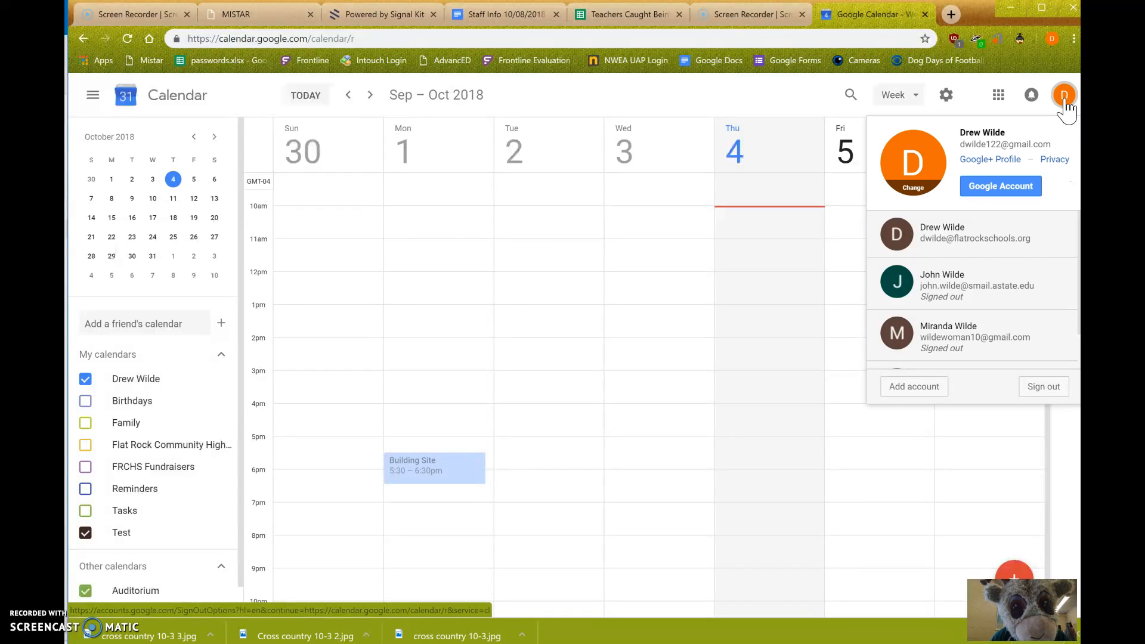
left_click(952, 238)
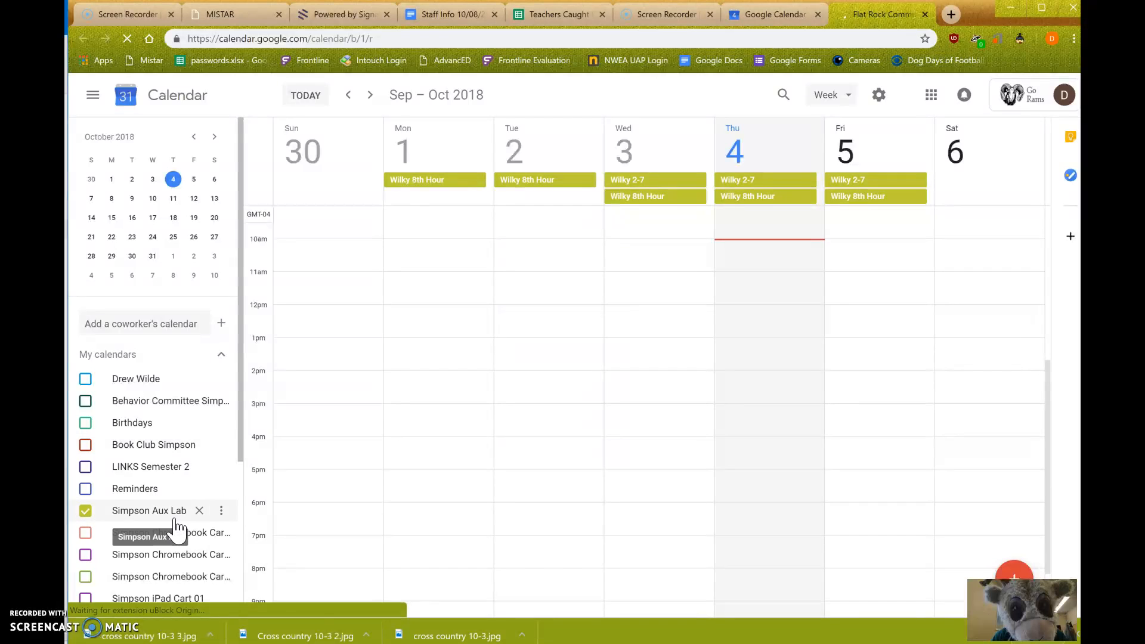
scroll(166, 507, "down", 3)
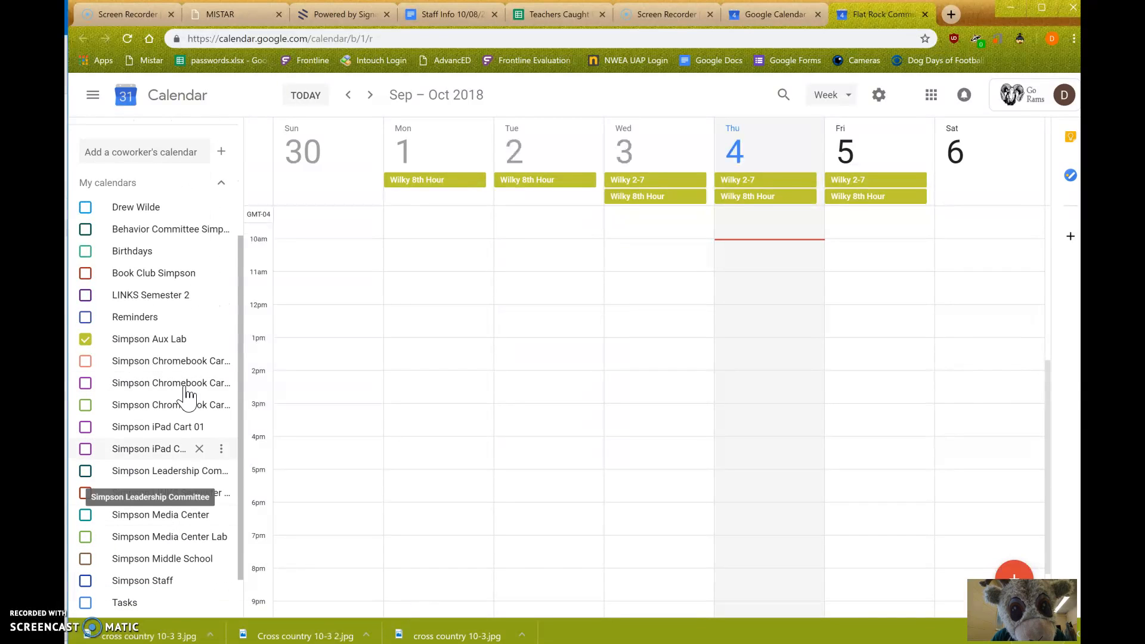
Look over the personal account's calendar list for comparison with the school account's list
left_click(774, 15)
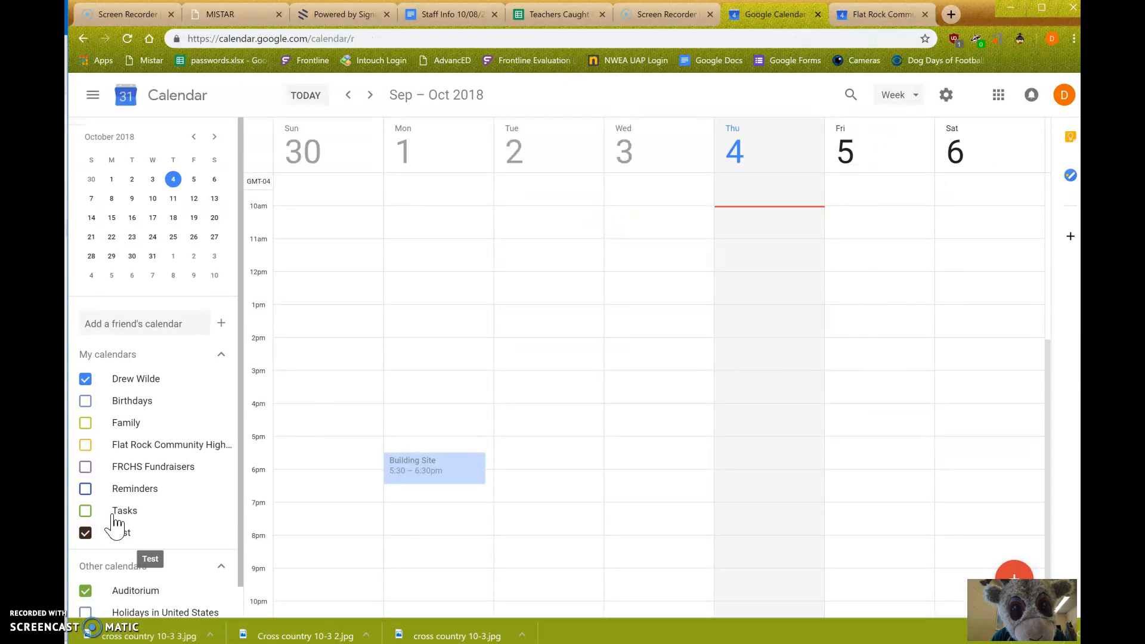
scroll(115, 502, "down", 1)
scroll(115, 500, "up", 1)
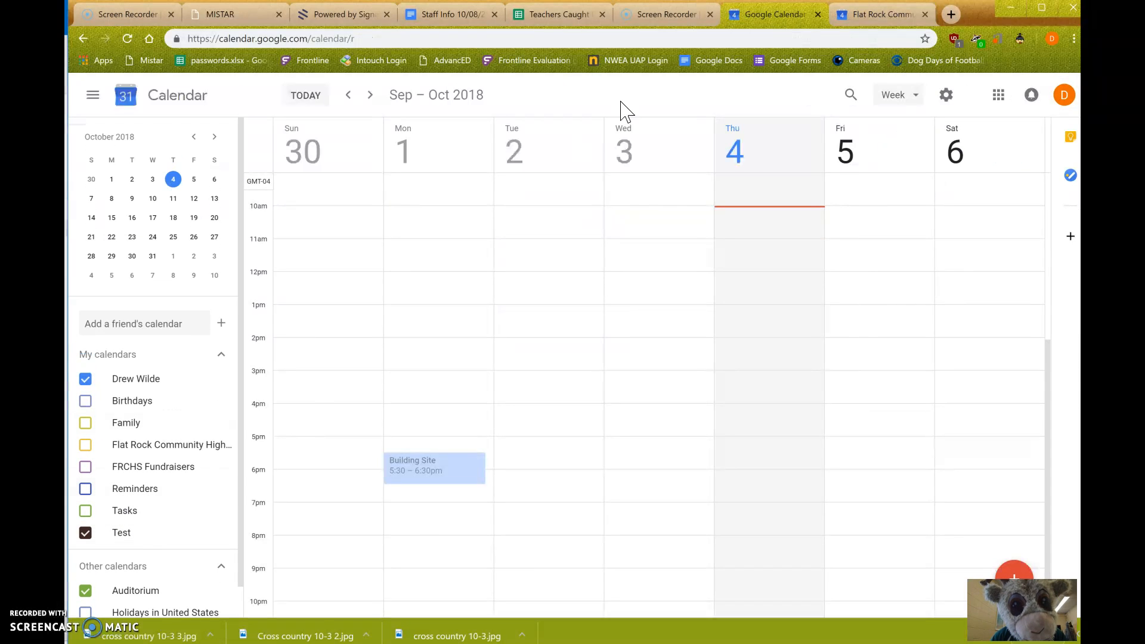
Return to the school account's calendar and display it by month
left_click(866, 22)
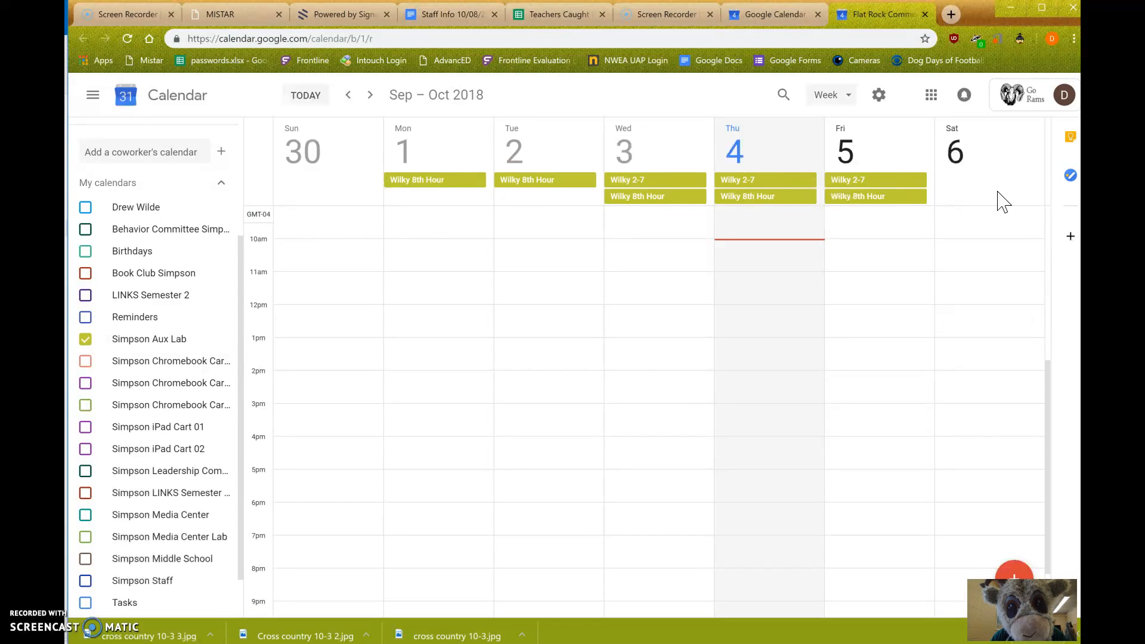
left_click(850, 103)
left_click(838, 182)
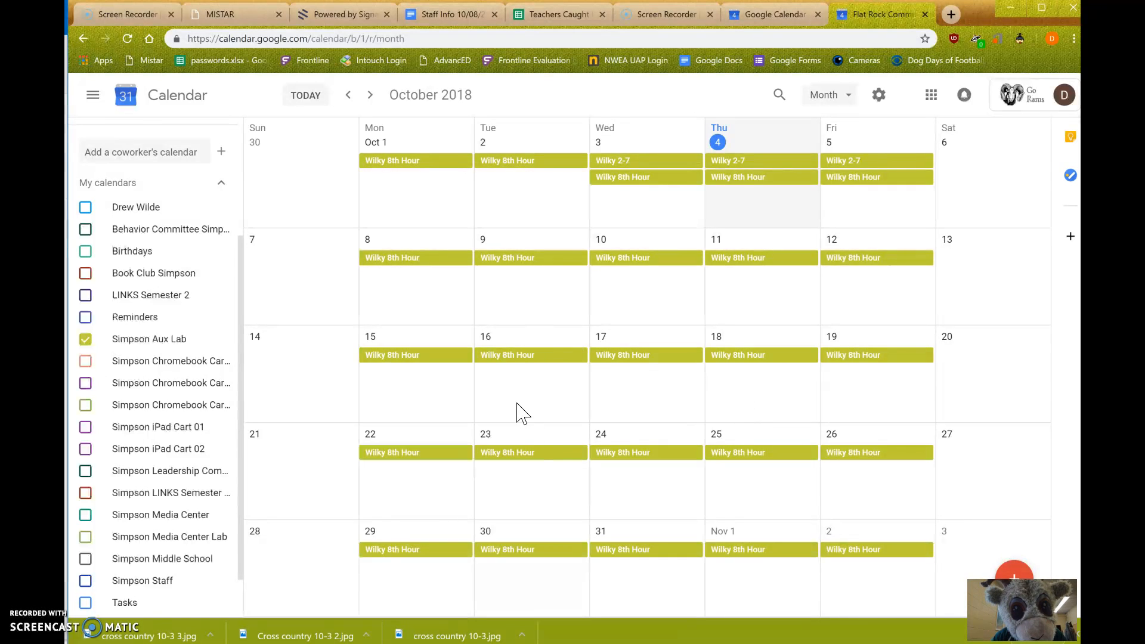
Show and hide the bookings of Simpson Chromebook Cart 1 Math, Cart 2 Social Studies and Cart 3 one after another
left_click(87, 362)
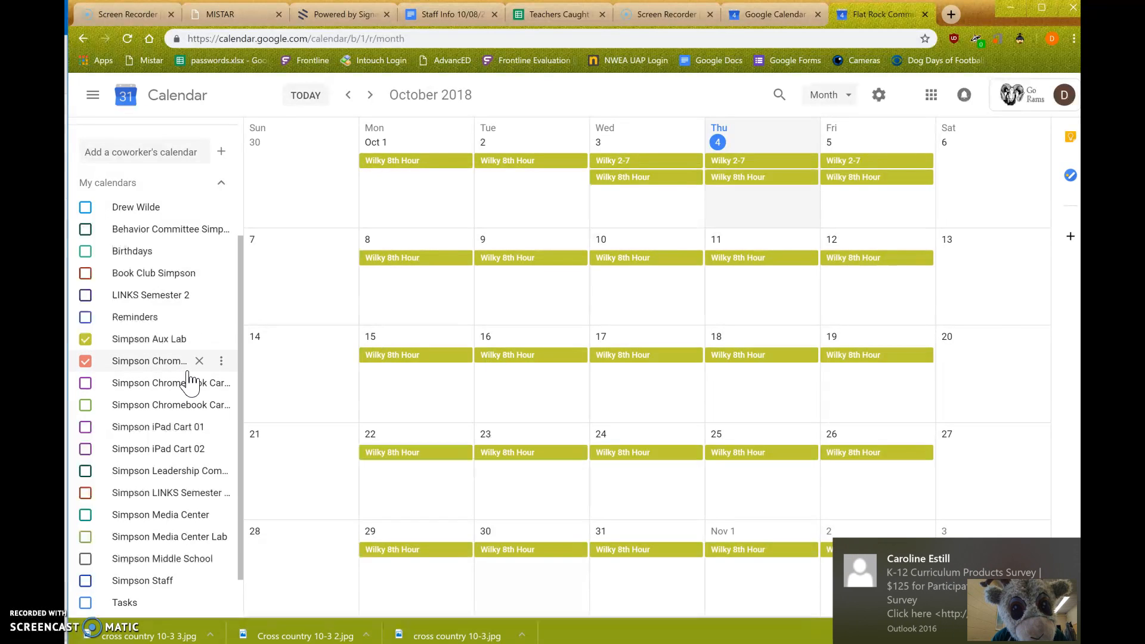
left_click(86, 362)
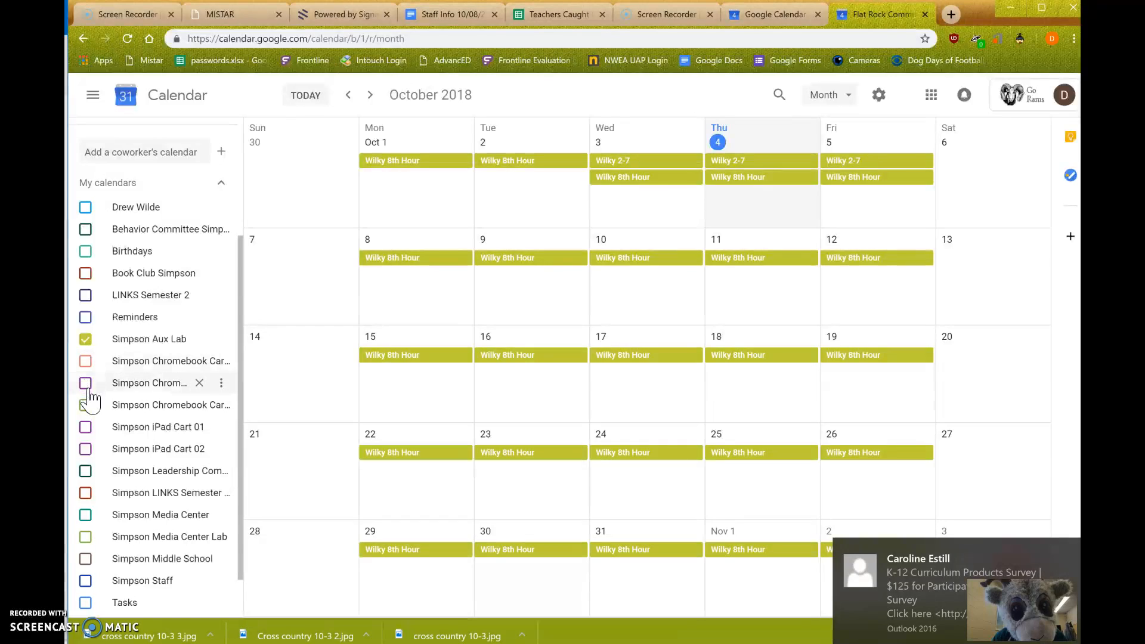
left_click(87, 384)
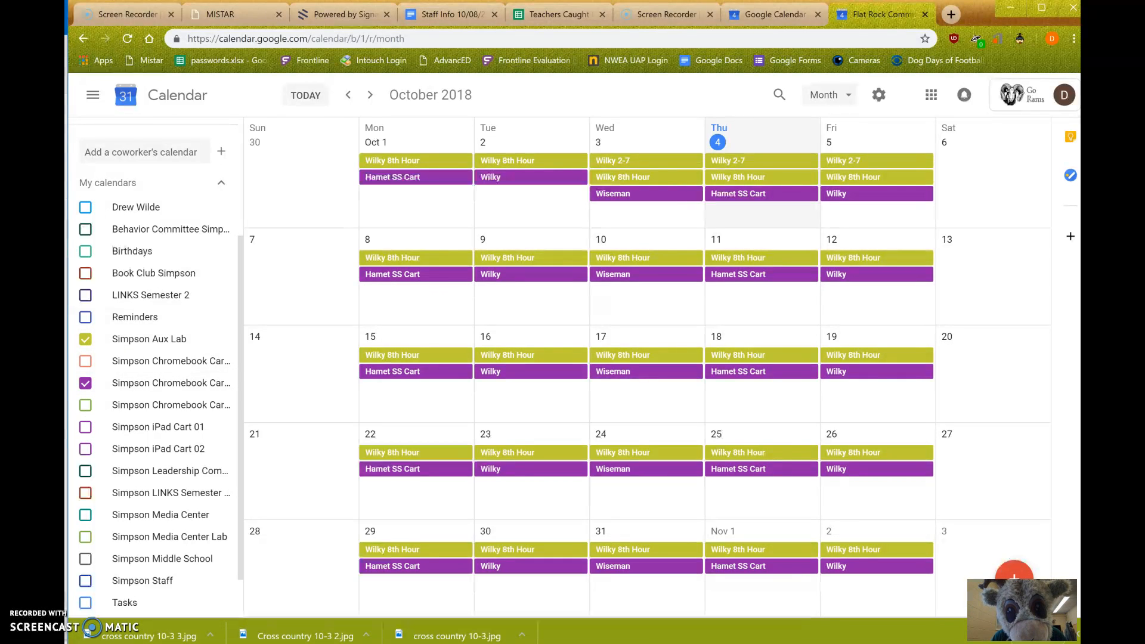
left_click(86, 384)
left_click(86, 407)
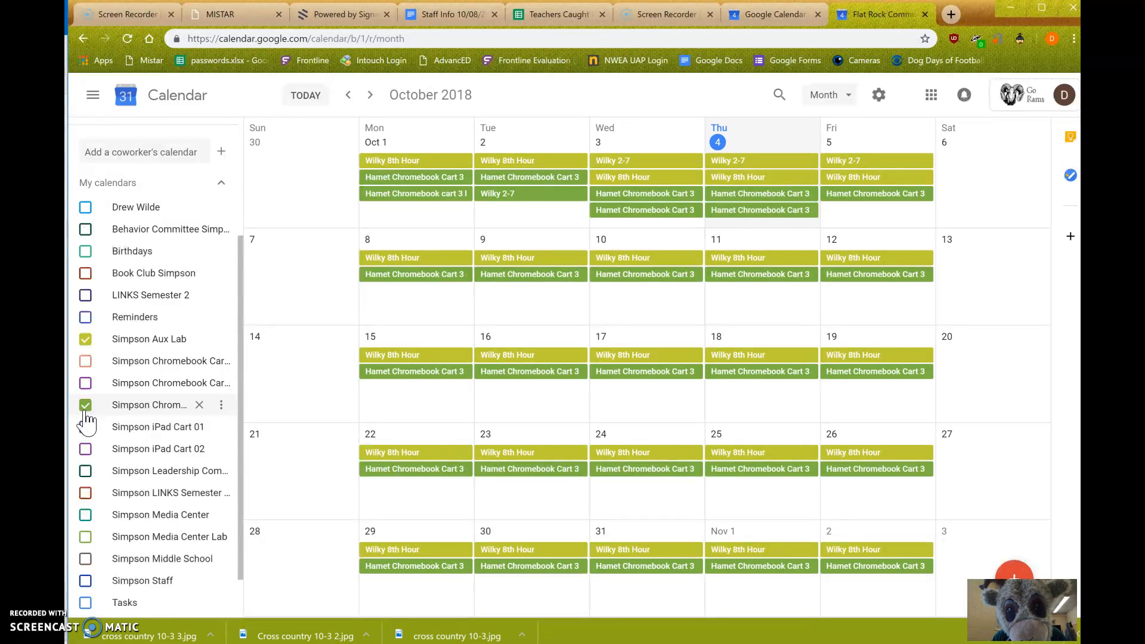
left_click(86, 406)
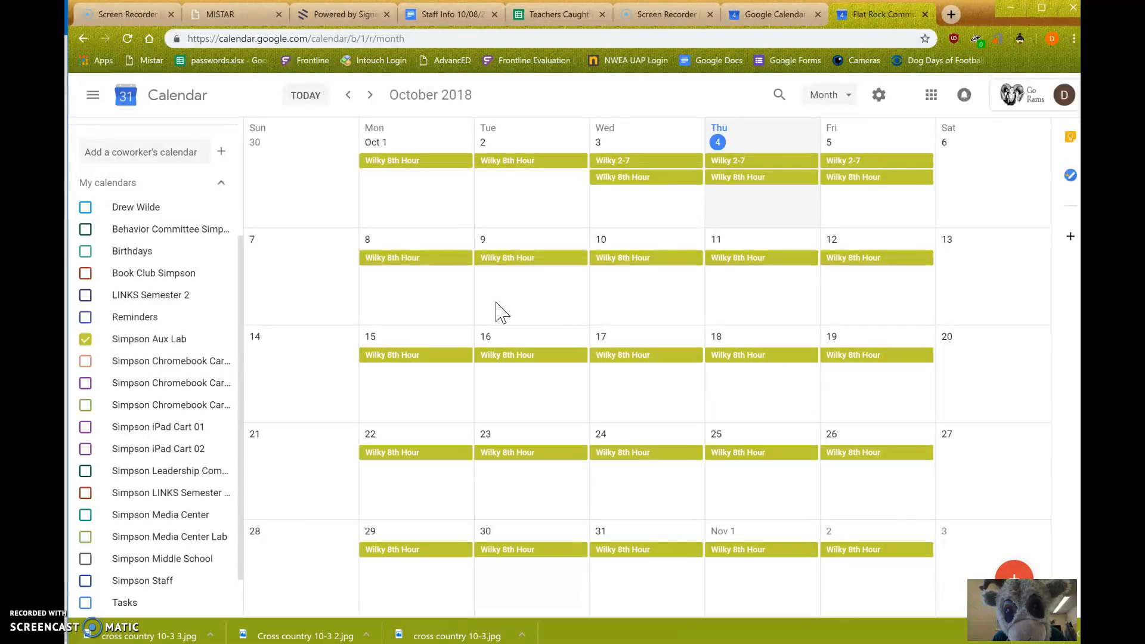
Create an event on October 8, 2018, titled with the teacher's surname followed by "2nd - 7th Hour"
left_click(401, 283)
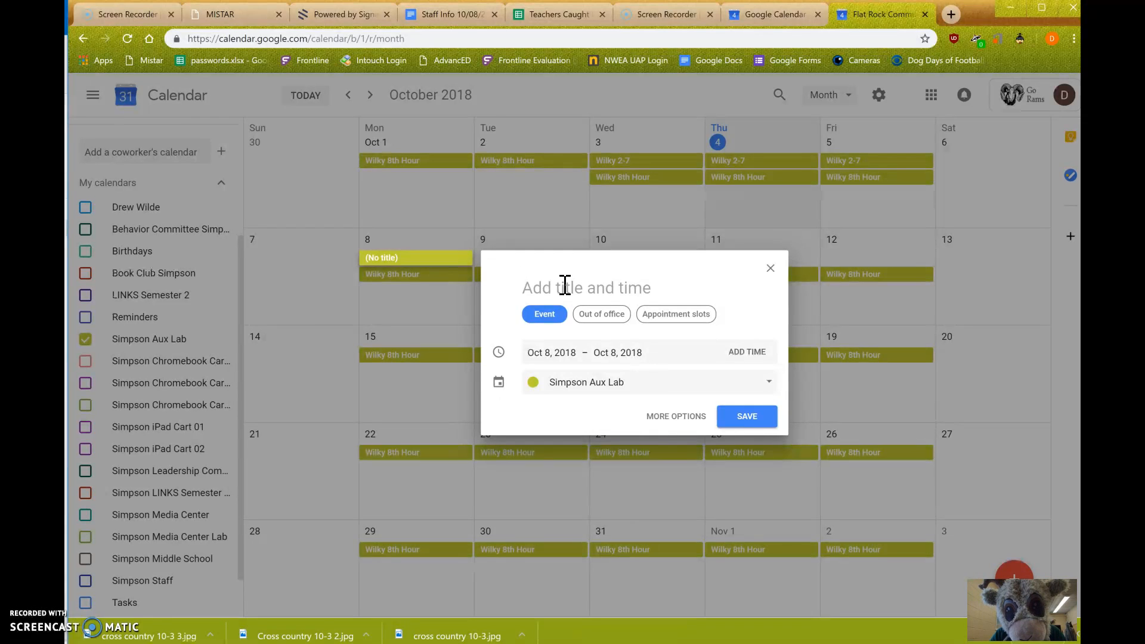
type("Wilde 2nd -")
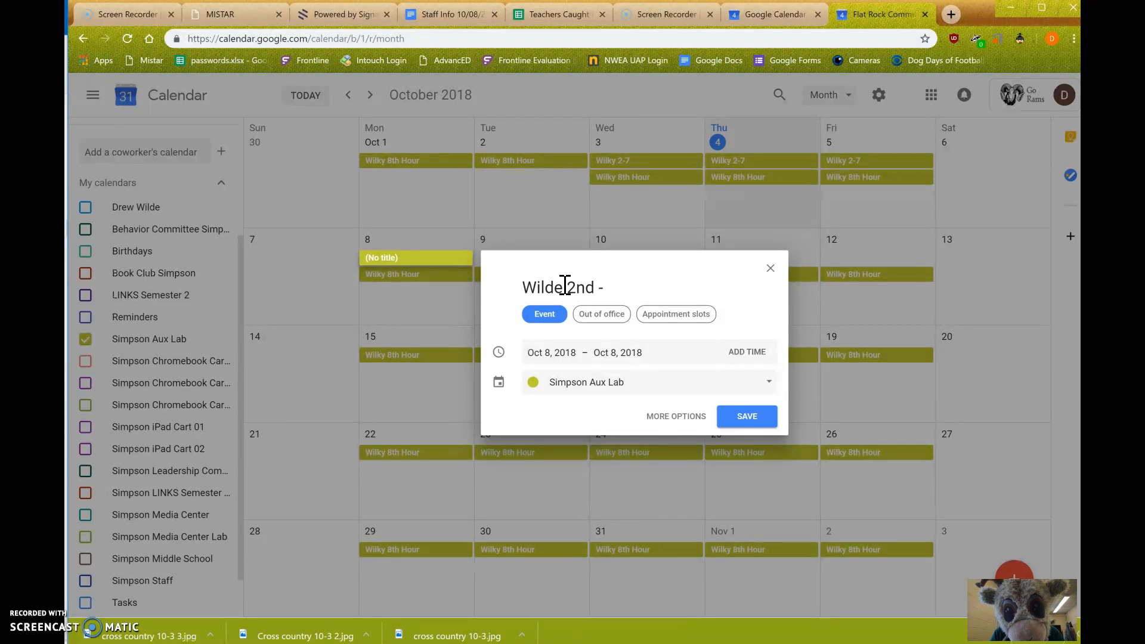
type("th Hour")
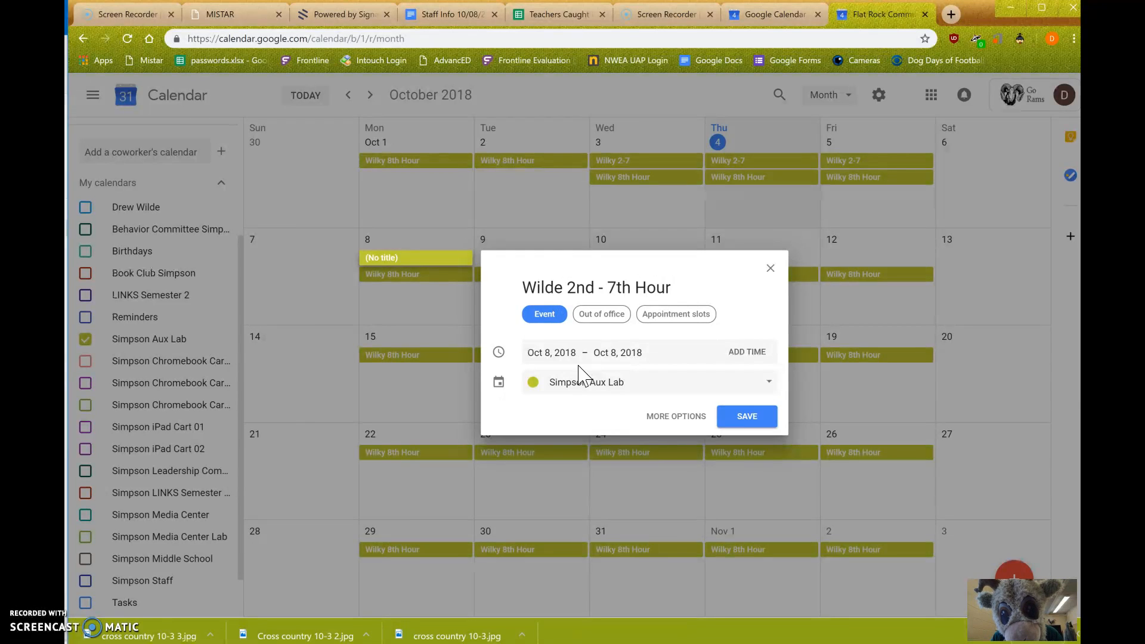
Switch the event to the personal calendar and back to Simpson Aux Lab, and view its date choices
left_click(596, 394)
left_click(563, 216)
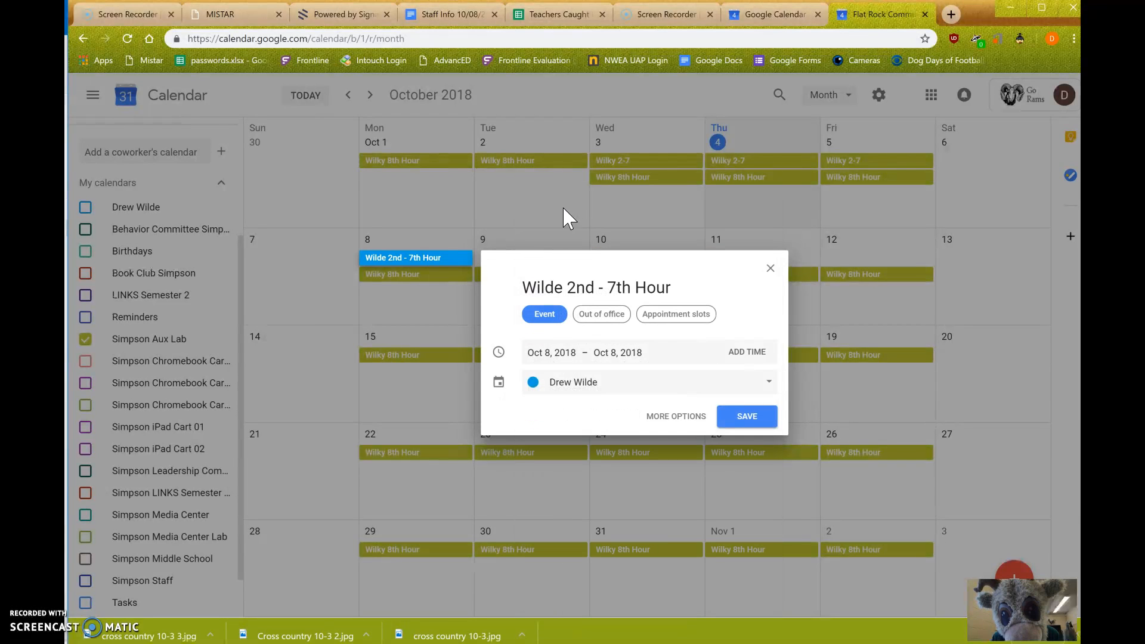
left_click(578, 386)
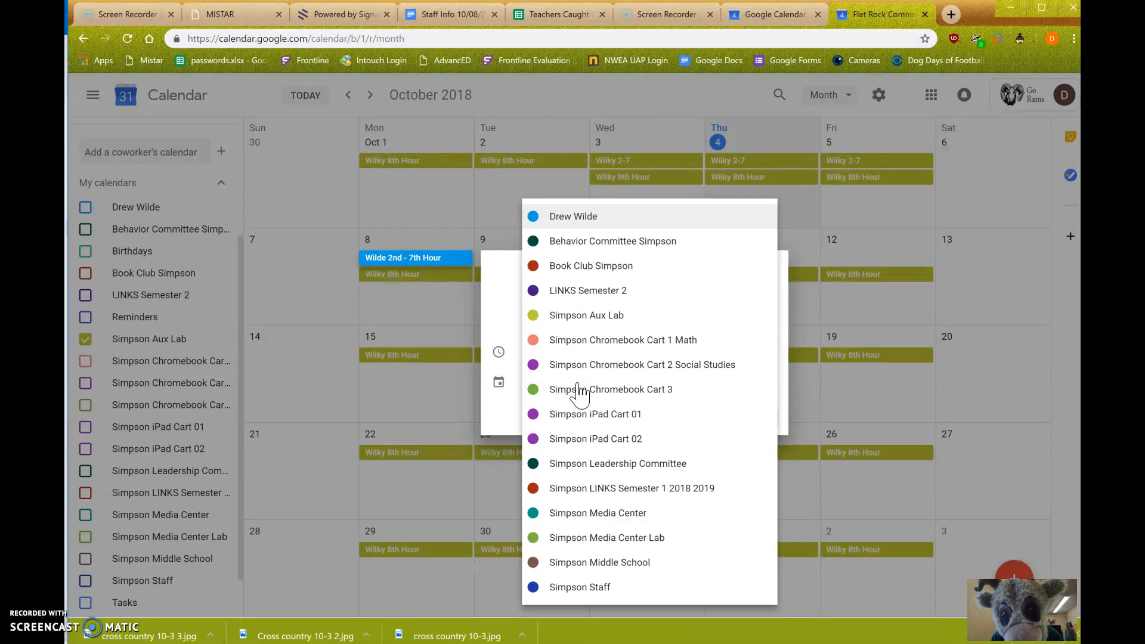
left_click(595, 324)
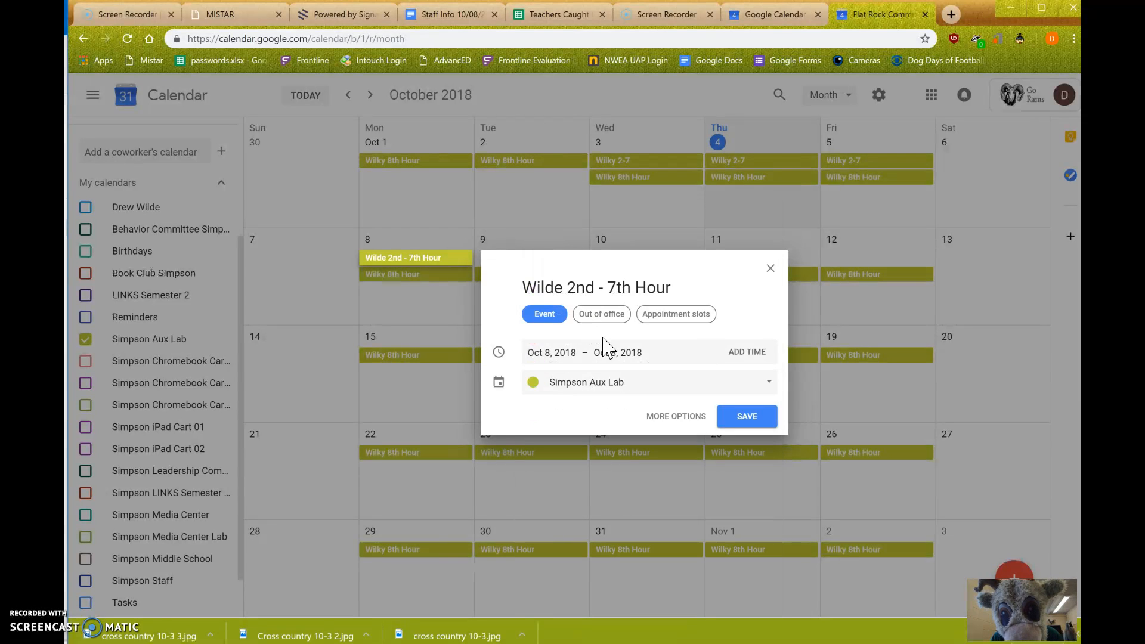
left_click(582, 353)
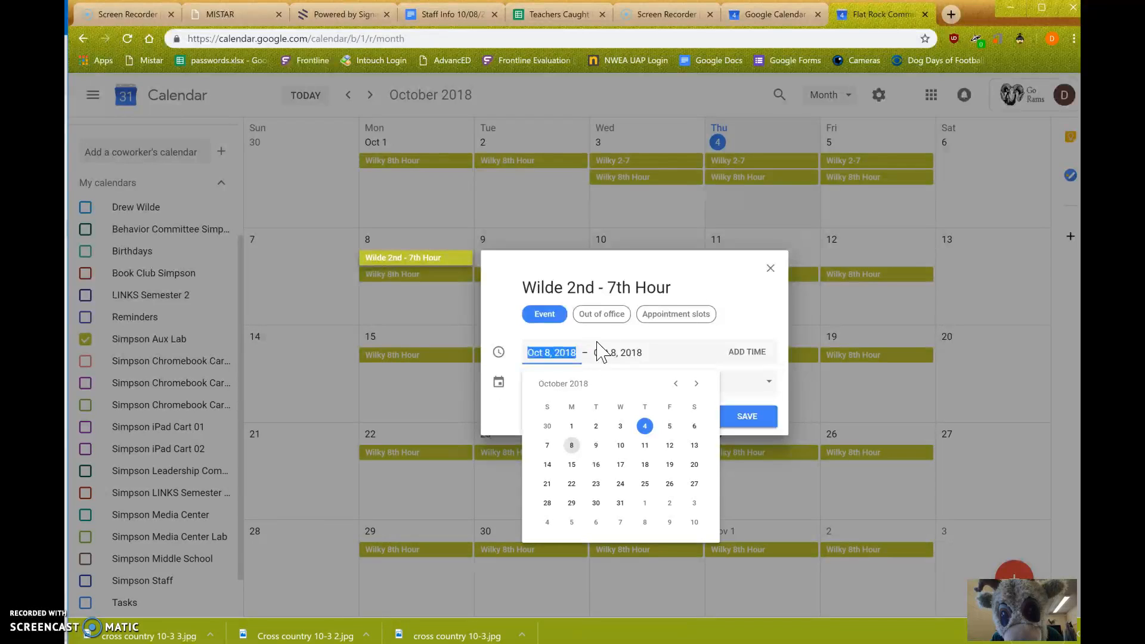
left_click(753, 325)
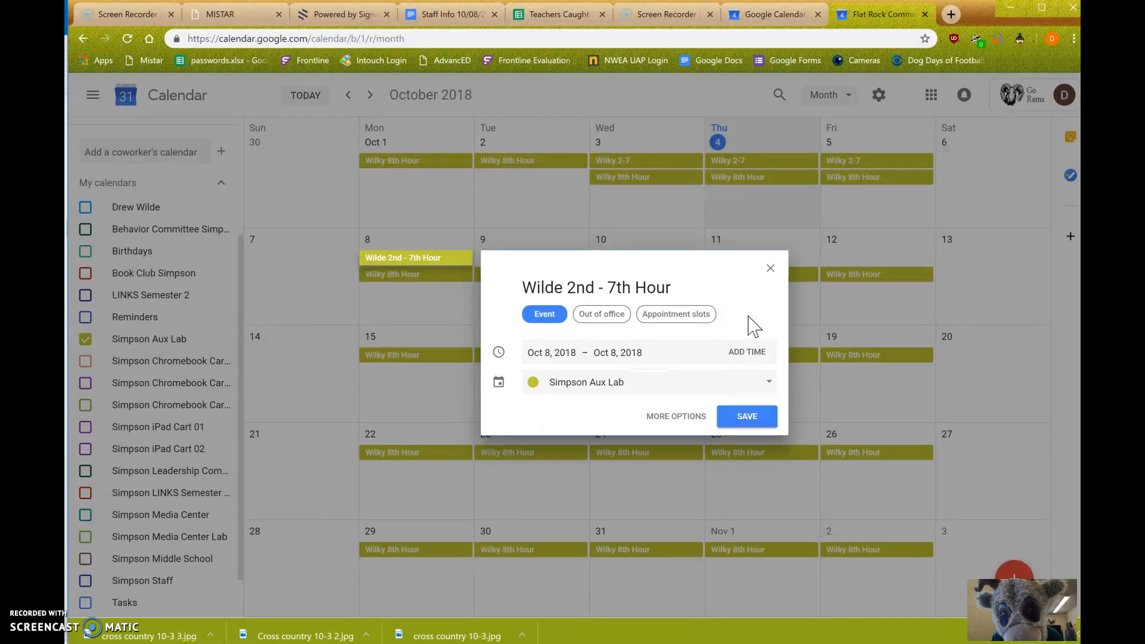
Add a time to the October 8 event and set its start to 7:30am
left_click(745, 358)
left_click(606, 352)
scroll(602, 436, "up", 2)
scroll(601, 437, "up", 3)
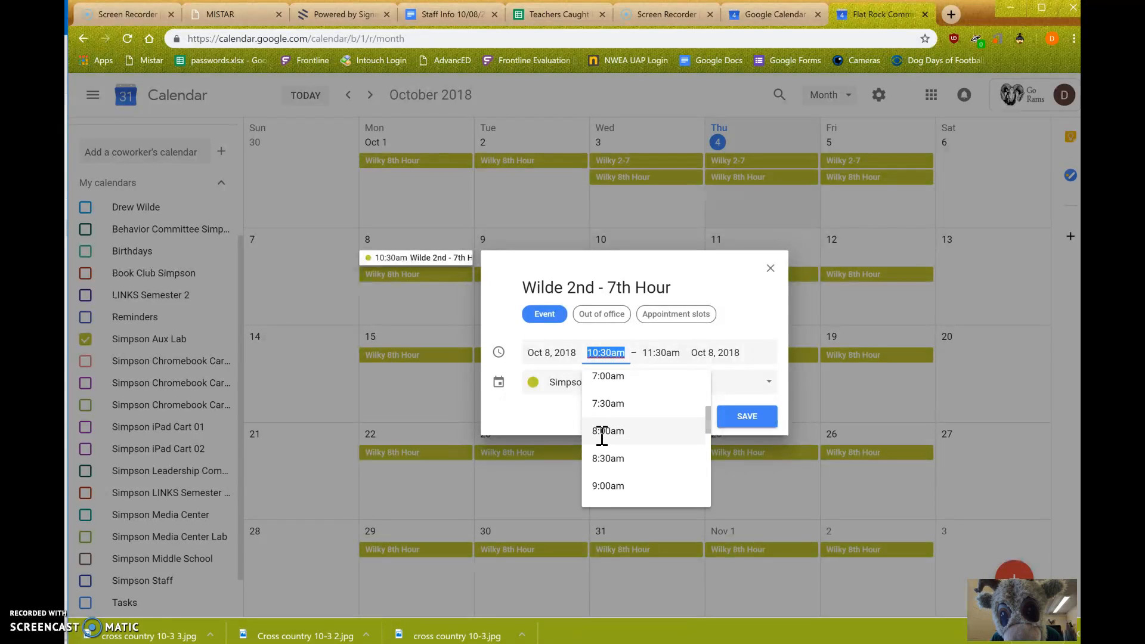
left_click(614, 403)
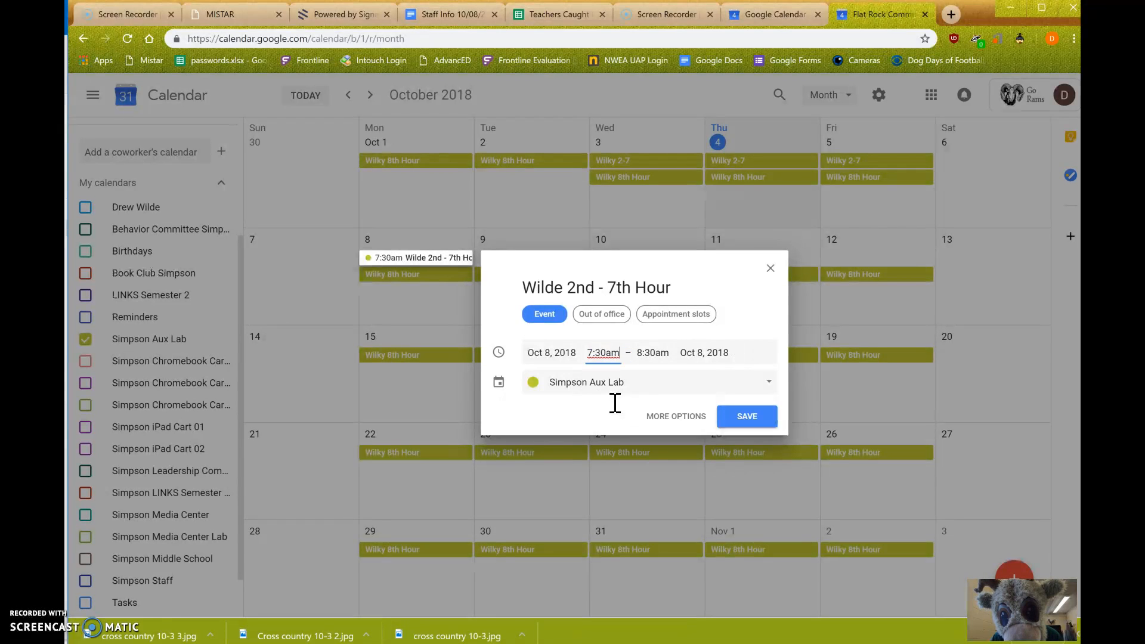
Set the event's end time to 1:30pm on the same day
left_click(654, 352)
scroll(656, 453, "down", 4)
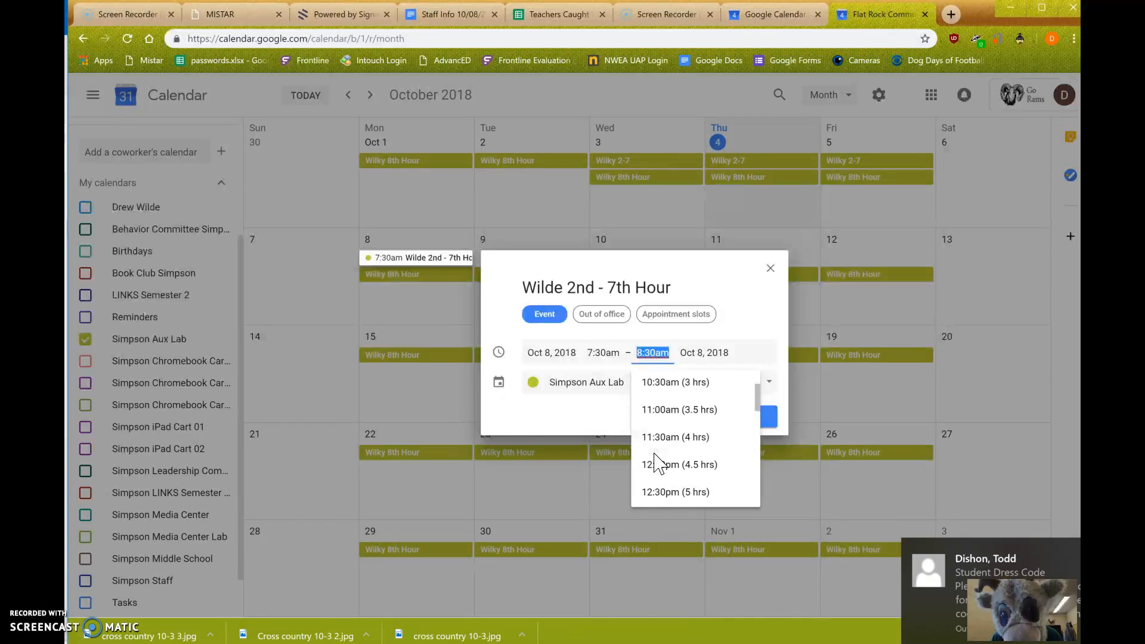
scroll(655, 482, "down", 1)
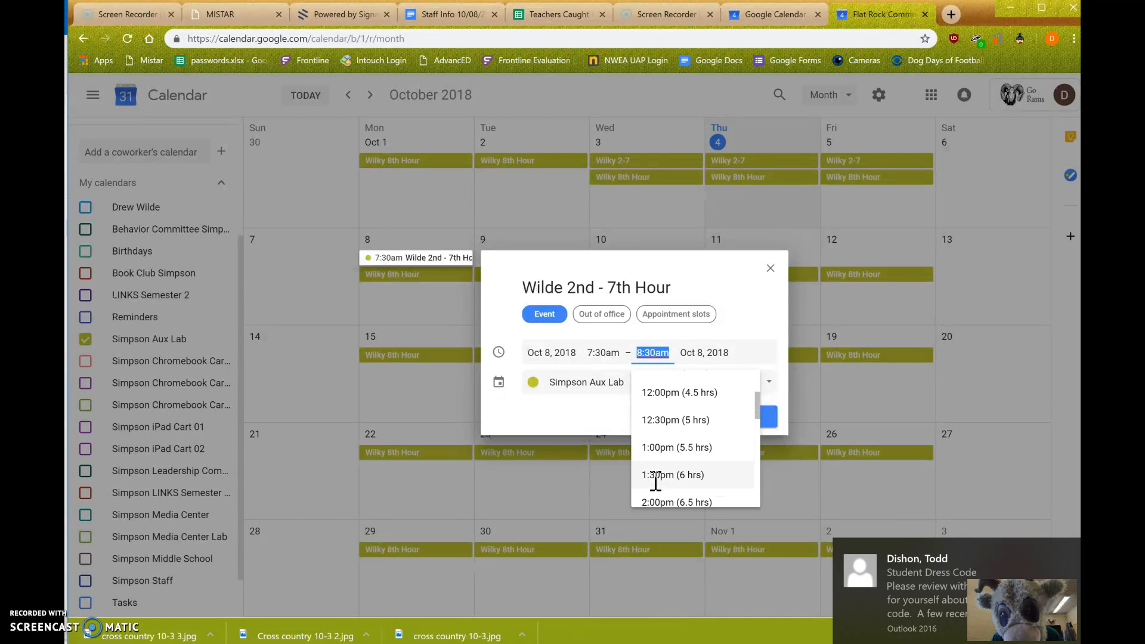
right_click(659, 479)
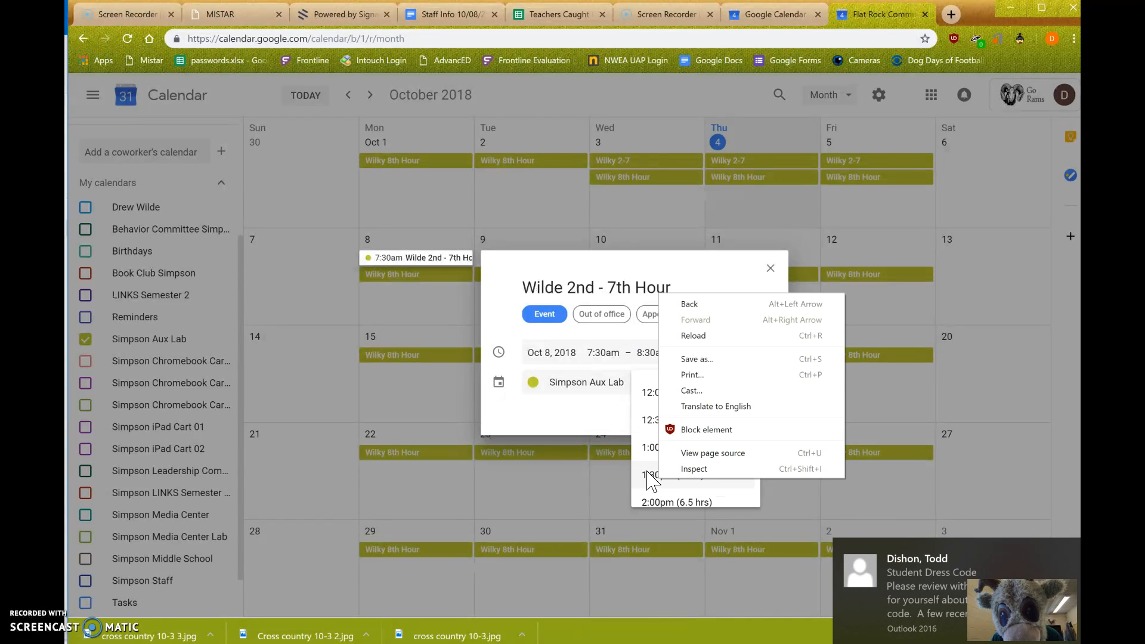
left_click(650, 475)
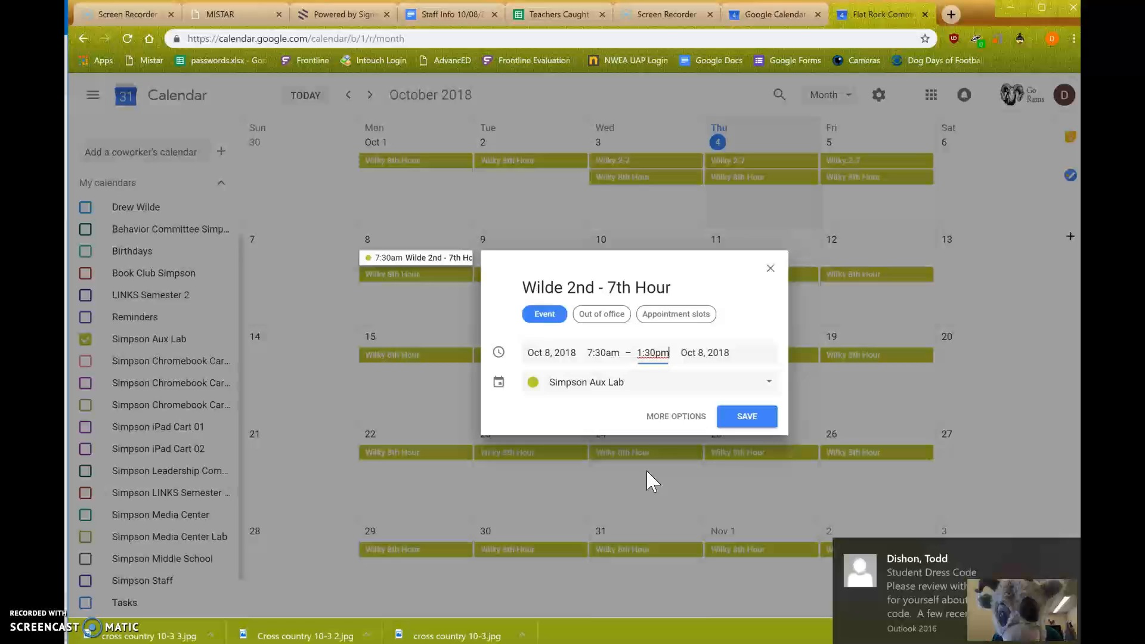
left_click(586, 420)
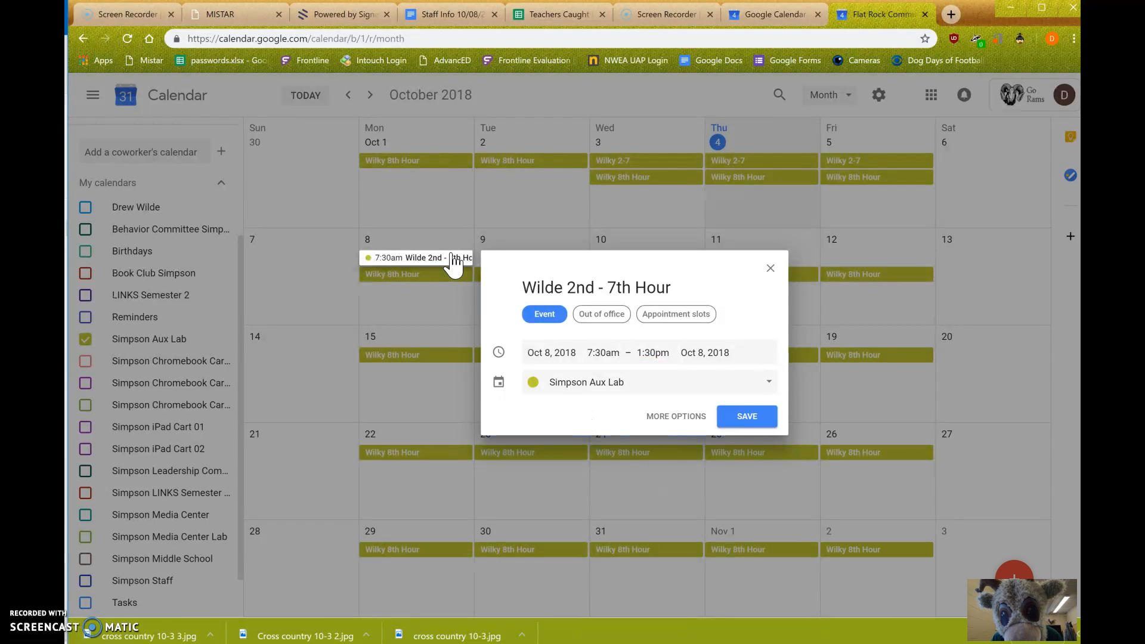